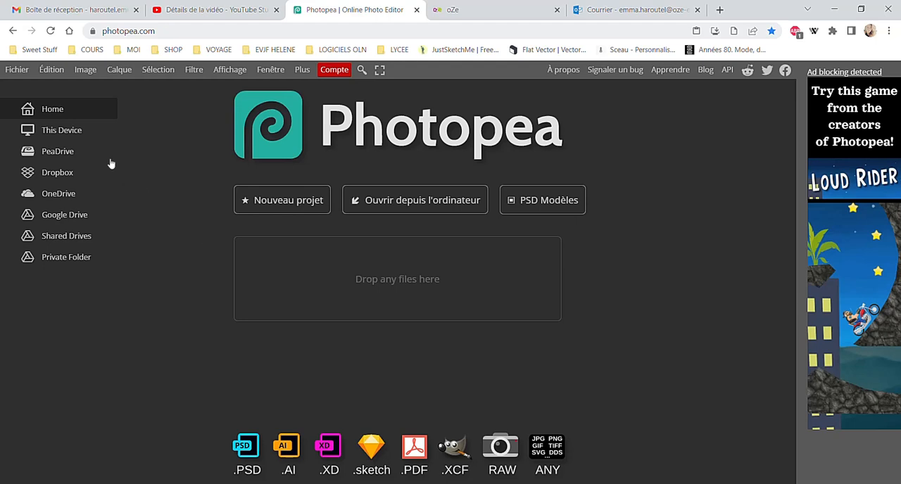
left_click(301, 70)
mouse_move(310, 90)
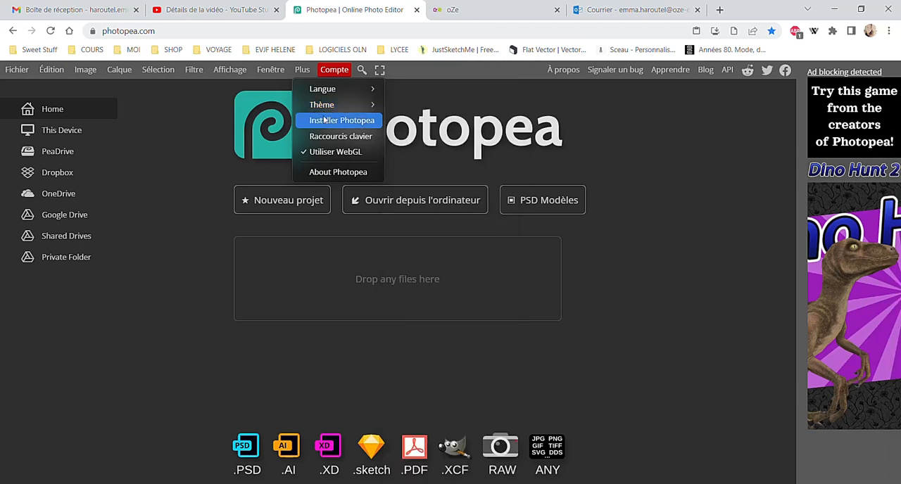
mouse_move(324, 110)
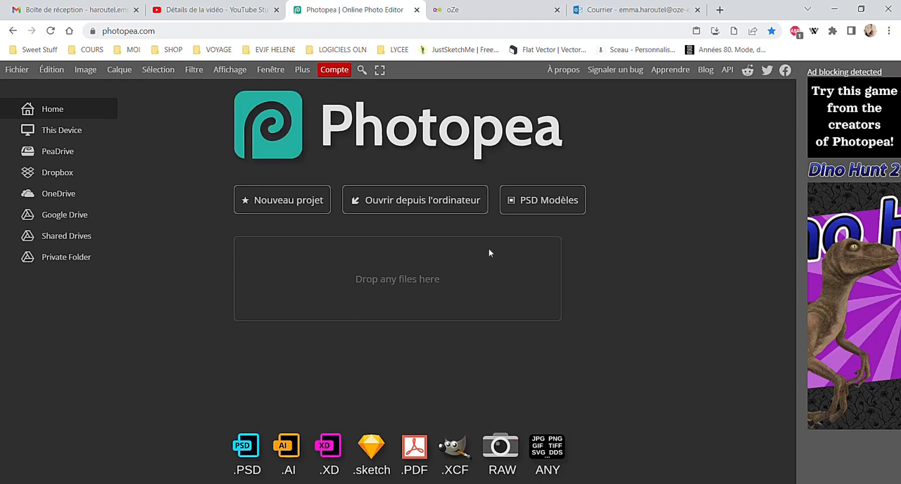
Open flaque.jpg from the computer and place sufgirl.jpg over it as a new layer
left_click(461, 215)
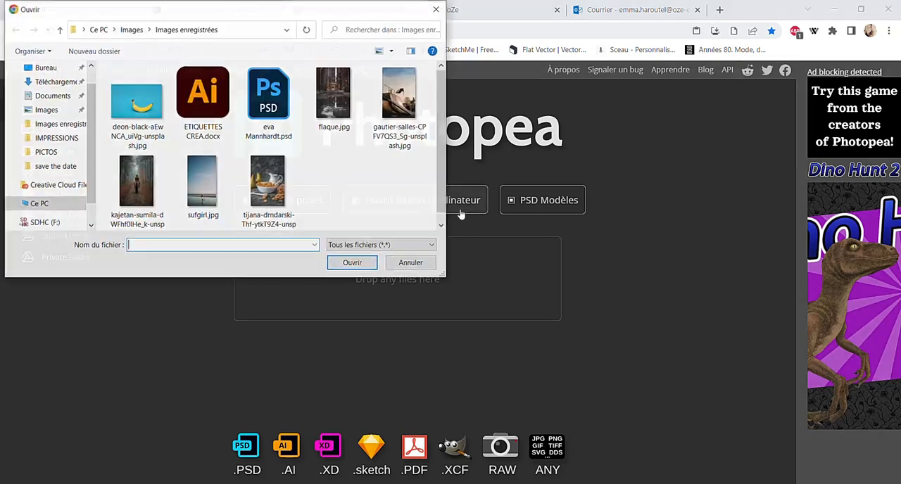
double_click(331, 107)
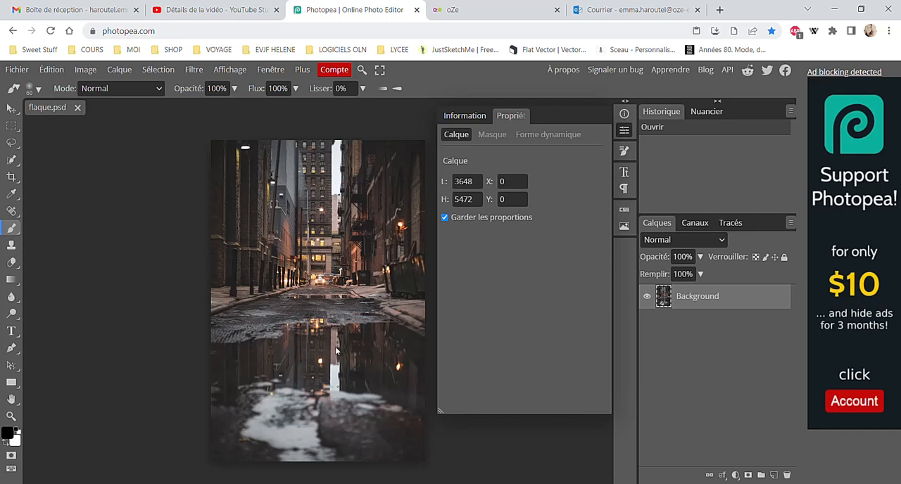
left_click(17, 69)
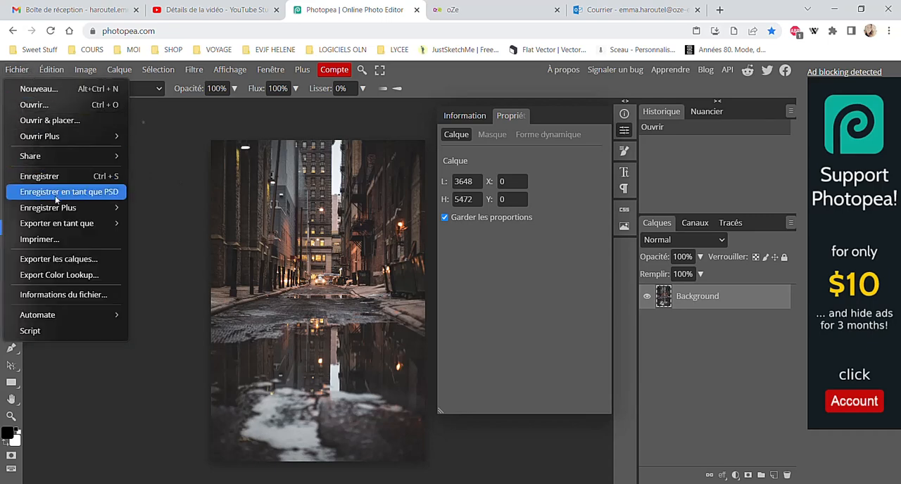
left_click(72, 121)
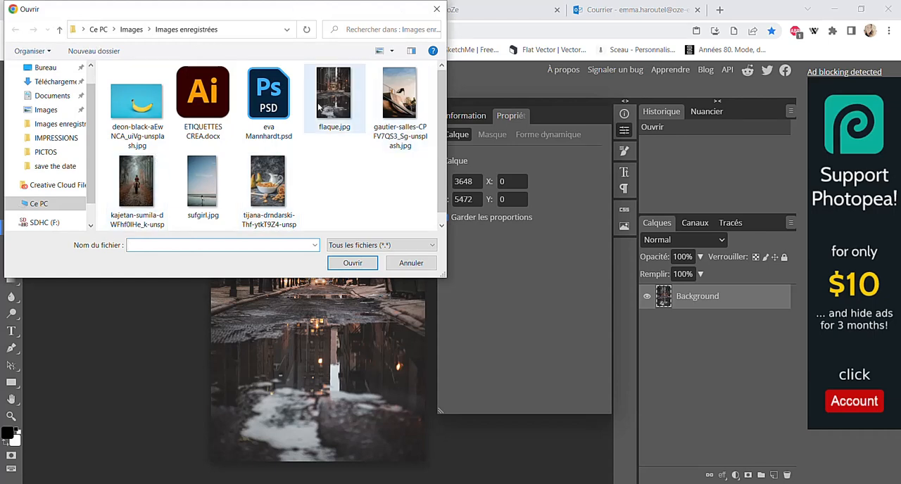
double_click(191, 188)
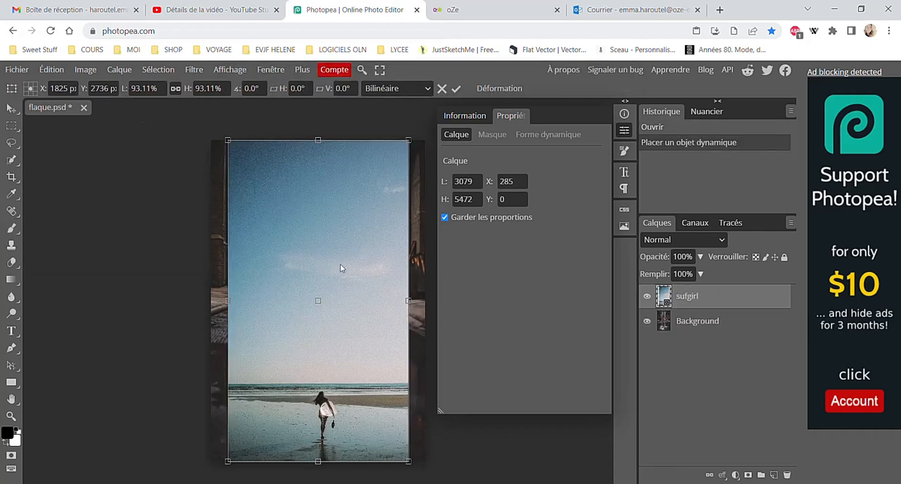
Scale the placed sufgirl layer proportionally to about 79.6% and position it over the lower part of the street photo
left_click_drag(405, 220, 386, 224)
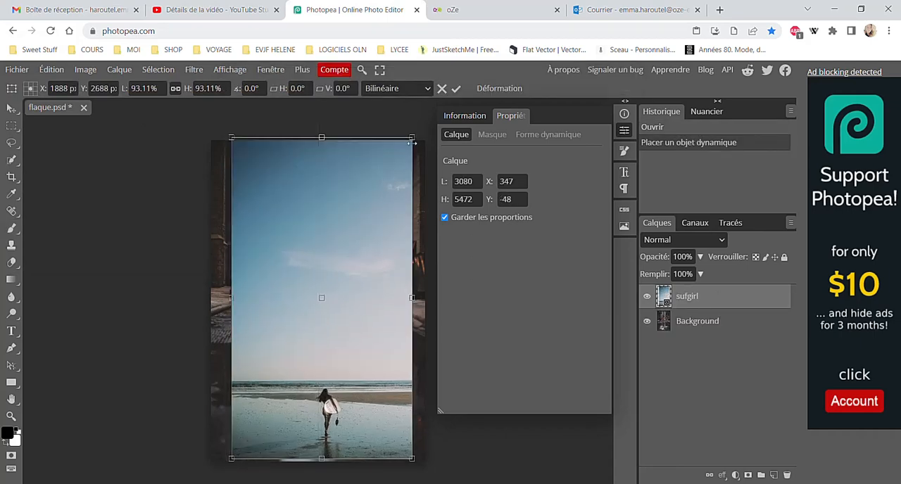
left_click_drag(412, 142, 386, 190)
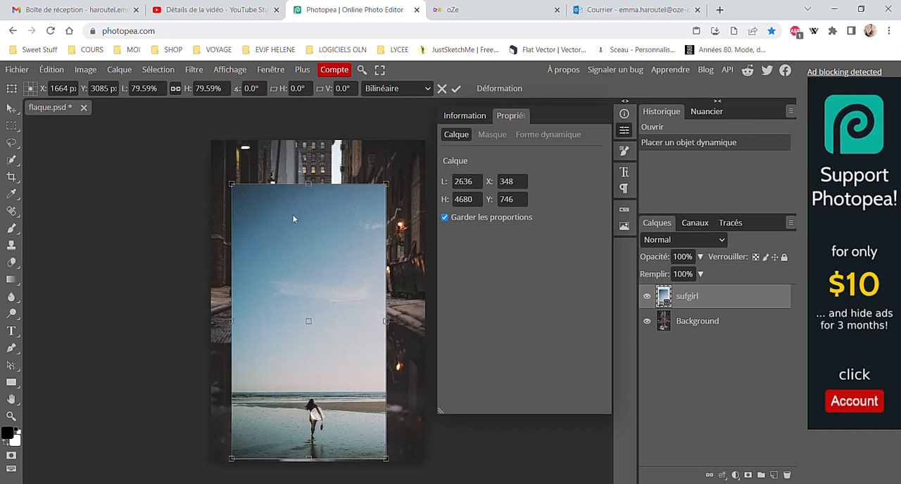
key("b")
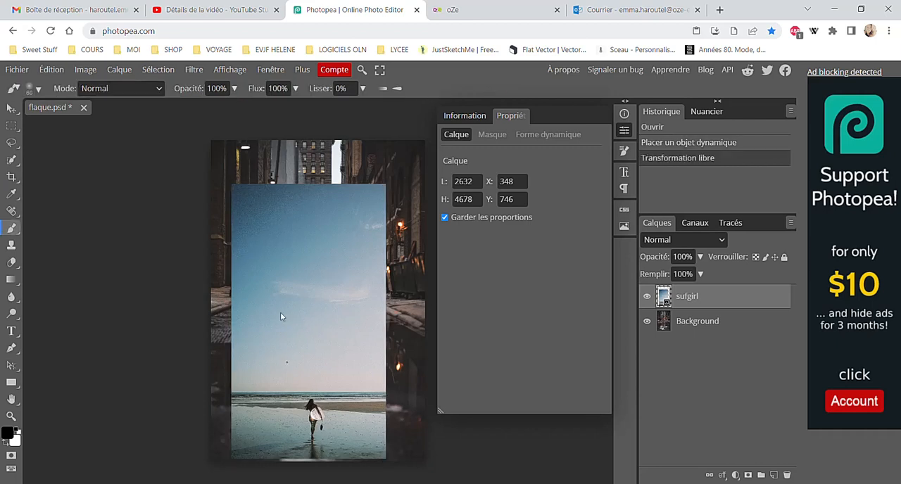
Free transform the sufgirl layer to about 71% proportionally, reposition it around X 524, Y 553, and apply
left_click(11, 125)
right_click(266, 243)
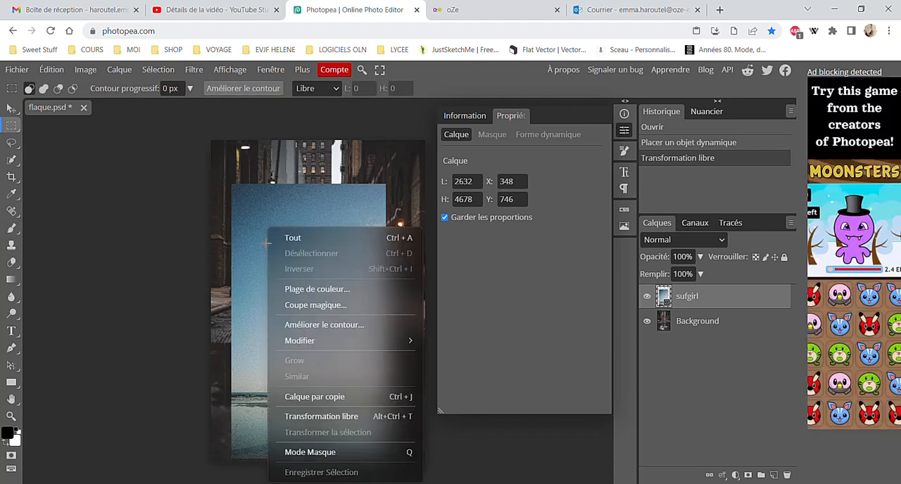
left_click(345, 421)
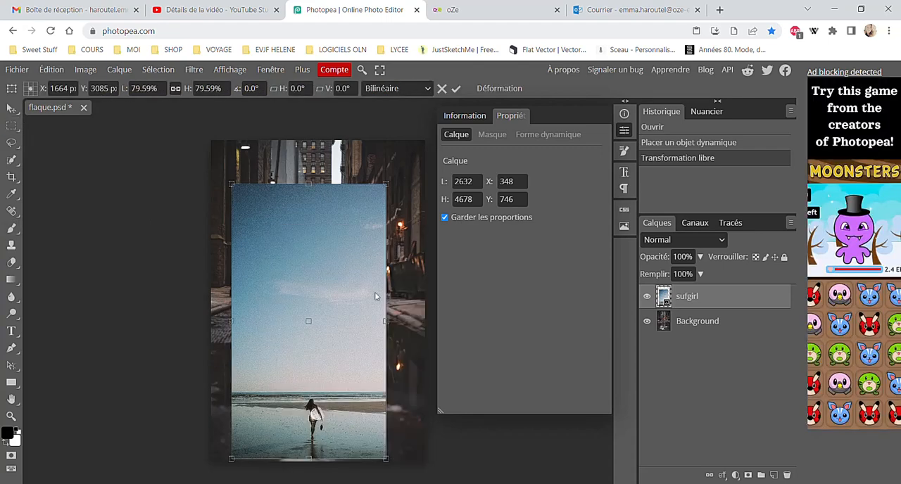
left_click_drag(386, 458, 368, 440)
left_click_drag(343, 398, 354, 387)
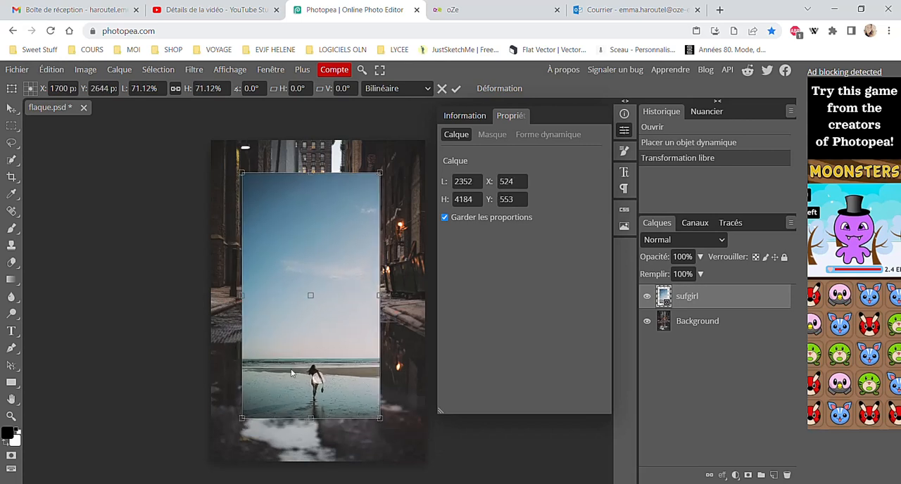
key("Return")
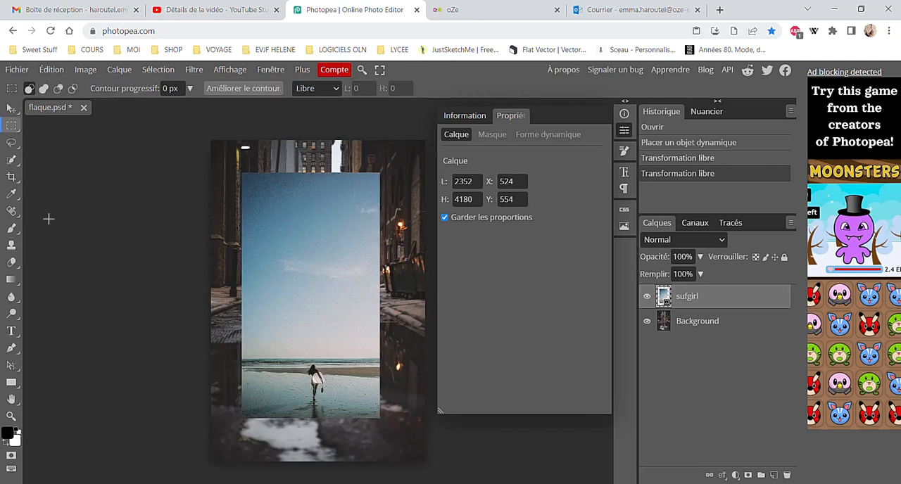
With the Pen tool in shape mode, trace the left edge of the surfer's body from the ankle up to the waist
right_click(14, 166)
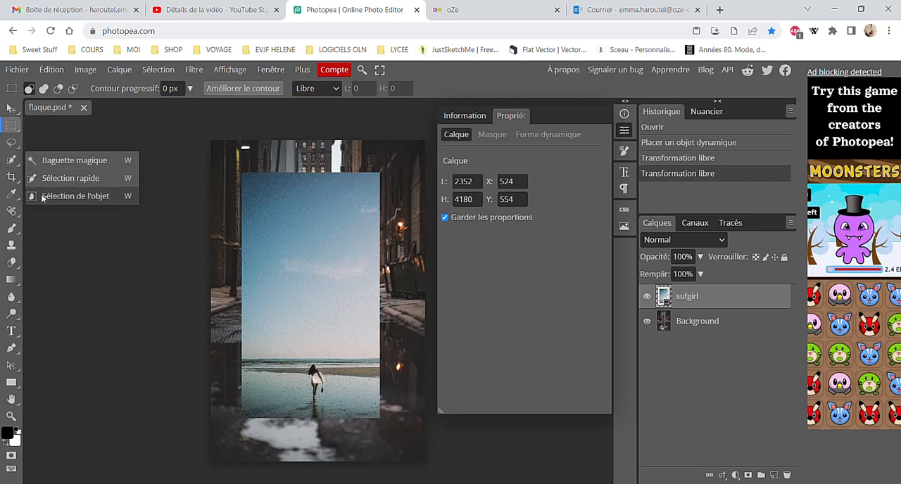
left_click(11, 163)
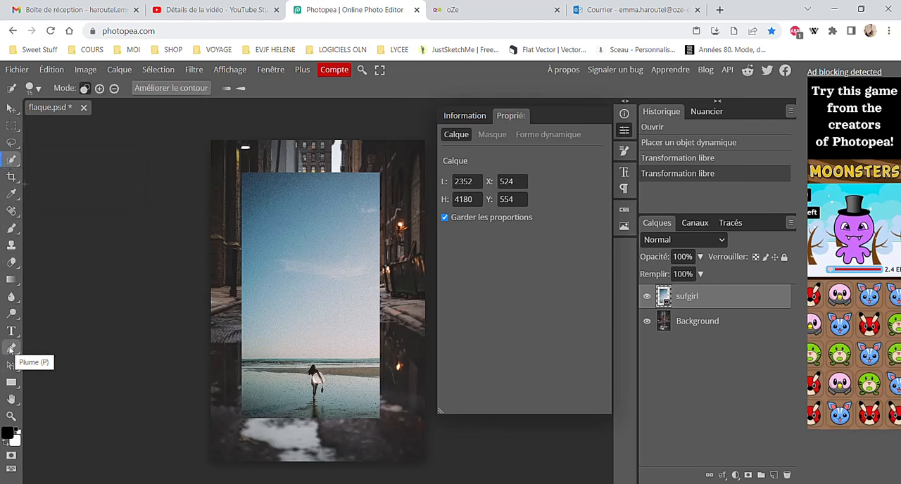
left_click(10, 348)
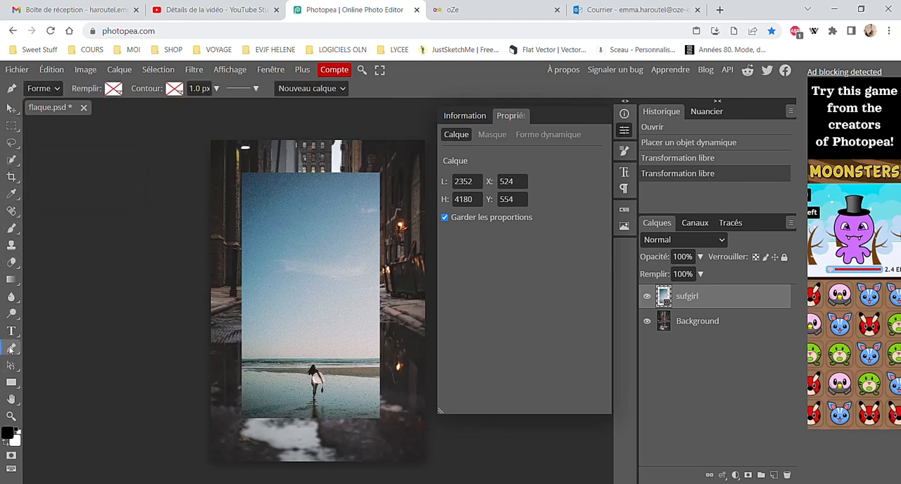
key("ctrl+plus")
key("ctrl+plus")
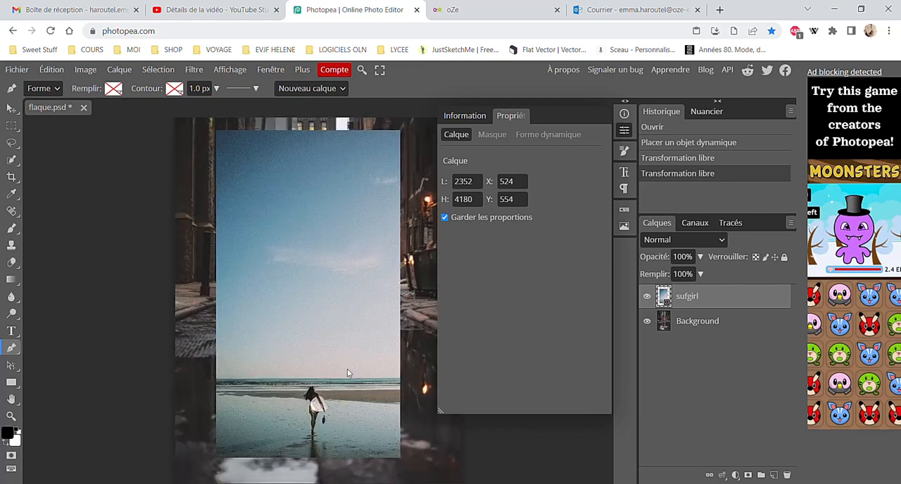
scroll(348, 373, "down", 7)
scroll(347, 373, "up", 5)
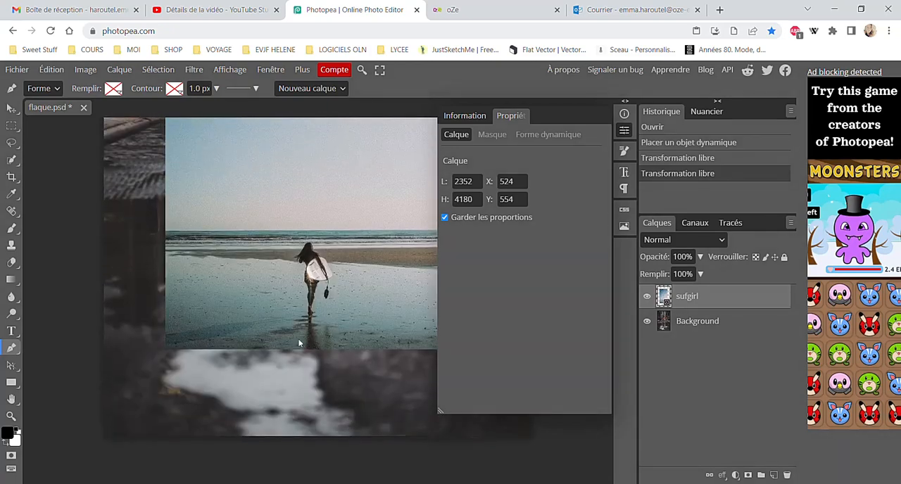
scroll(284, 303, "up", 1)
scroll(283, 303, "up", 1)
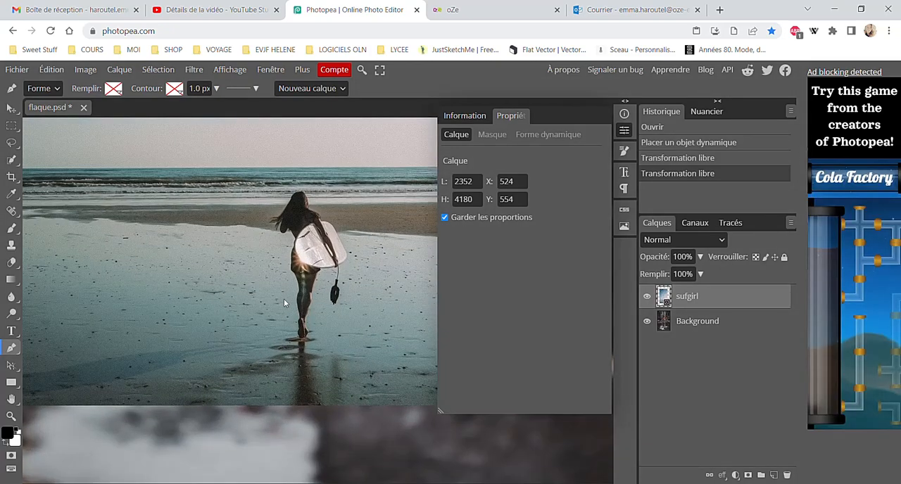
scroll(282, 283, "up", 1)
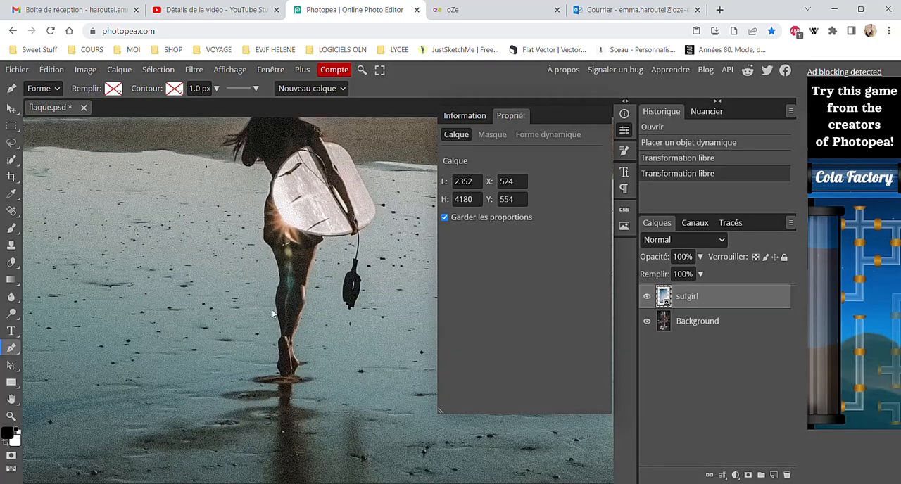
left_click(282, 341)
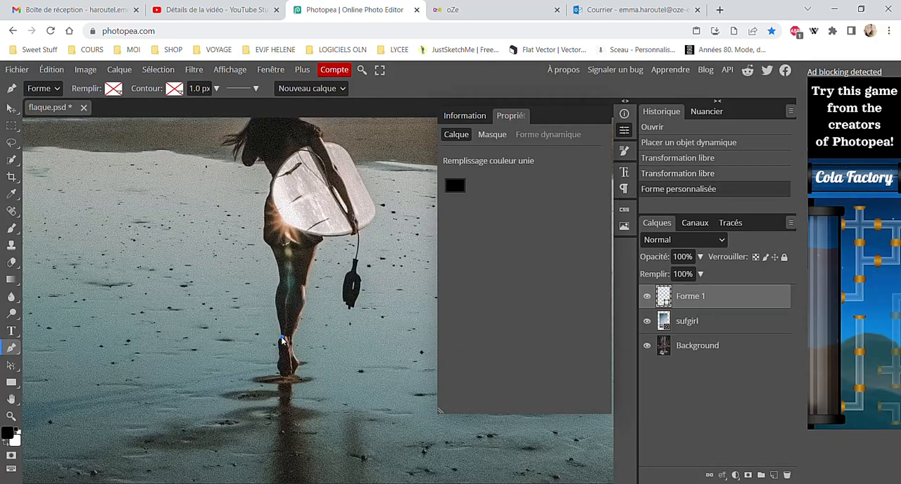
left_click(280, 288)
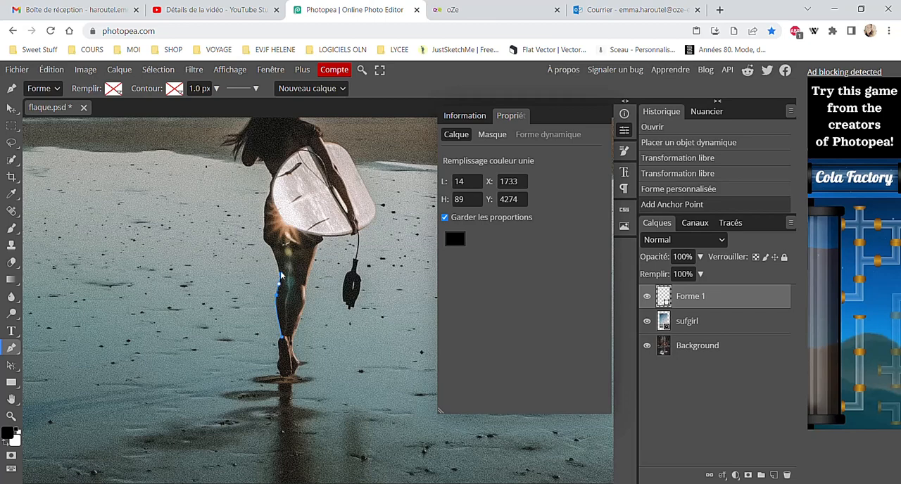
left_click(279, 273)
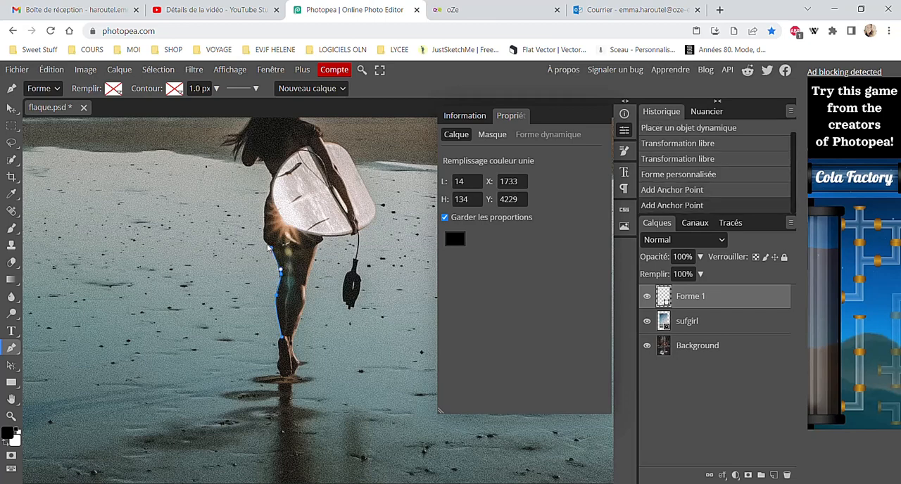
left_click(266, 245)
left_click_drag(265, 242, 269, 188)
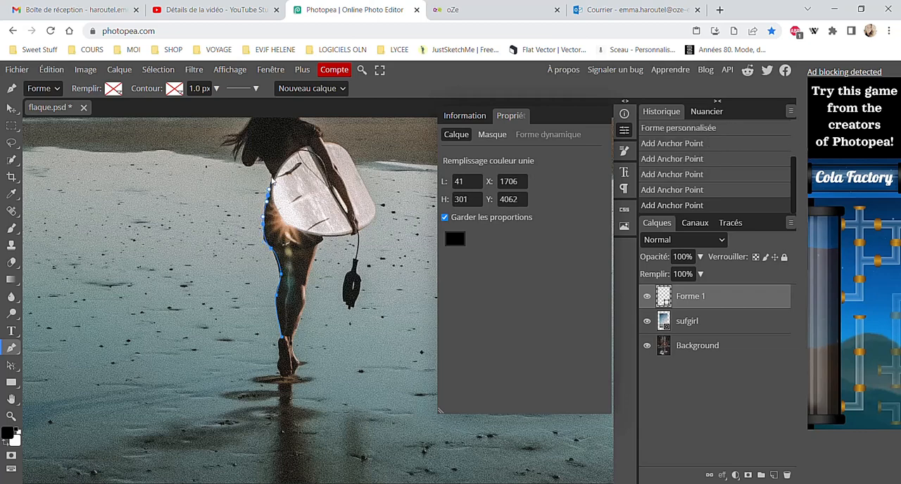
Continue the pen outline from the surfer's waist up the torso and around the underside of the left arm
left_click(271, 177)
left_click(267, 164)
left_click(260, 156)
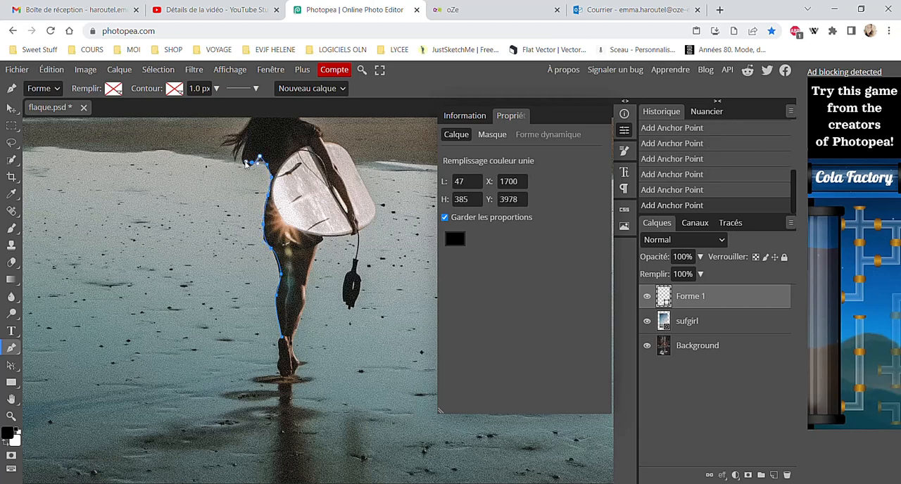
left_click(245, 161)
scroll(238, 257, "up", 5)
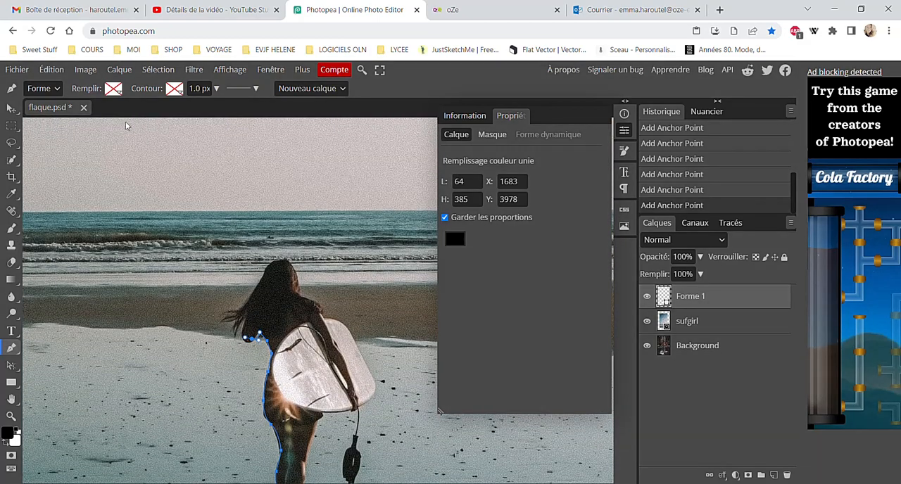
Try a solid black fill on the pen shape, and set its fill back to none
left_click(114, 90)
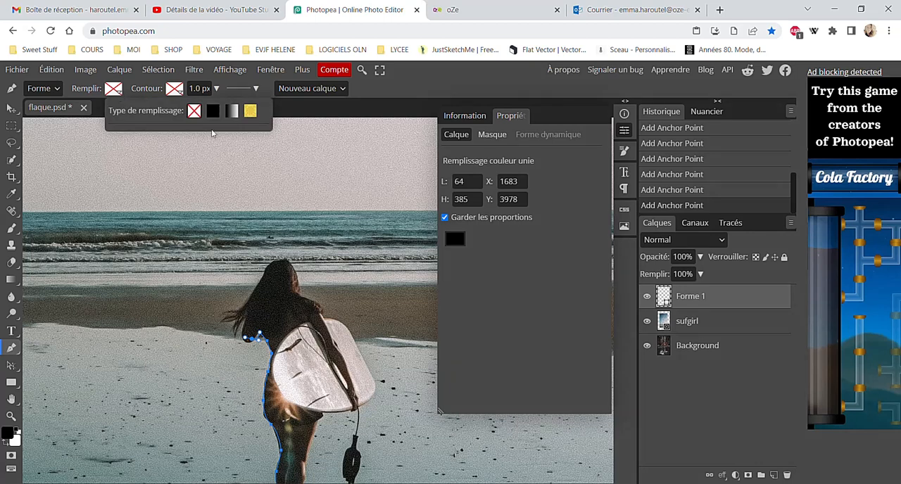
left_click(119, 91)
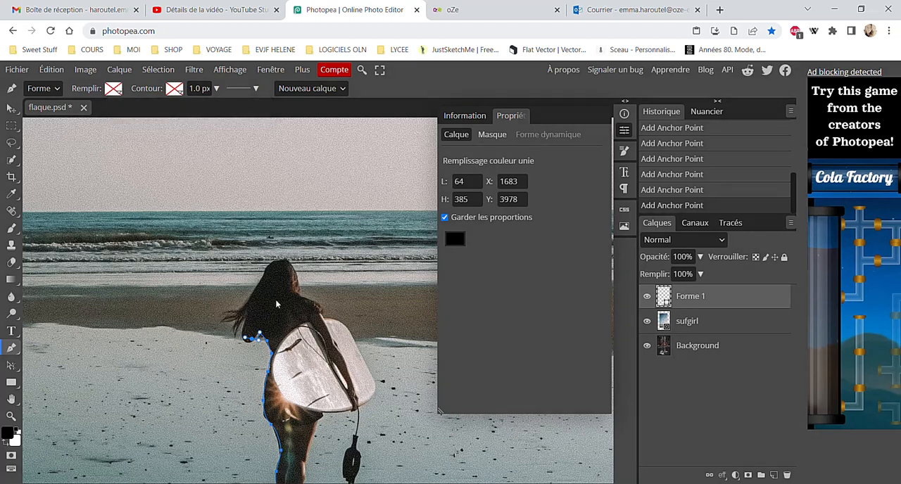
left_click(114, 89)
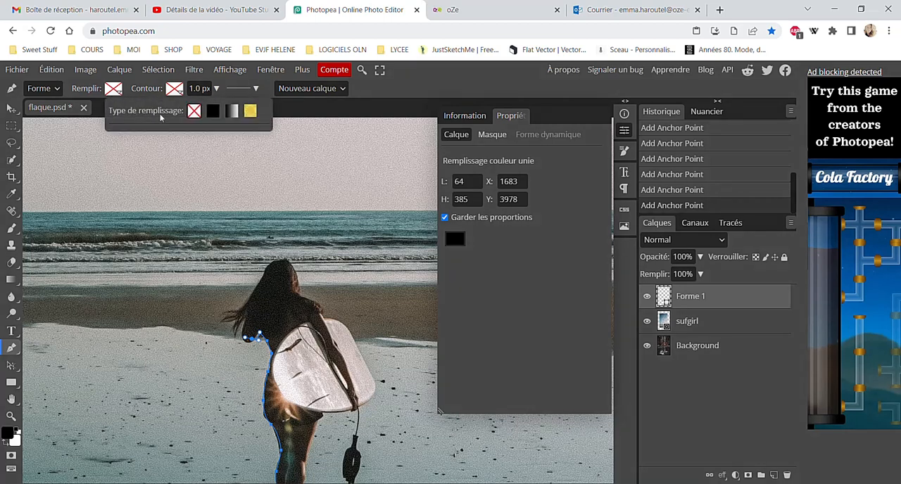
left_click(208, 115)
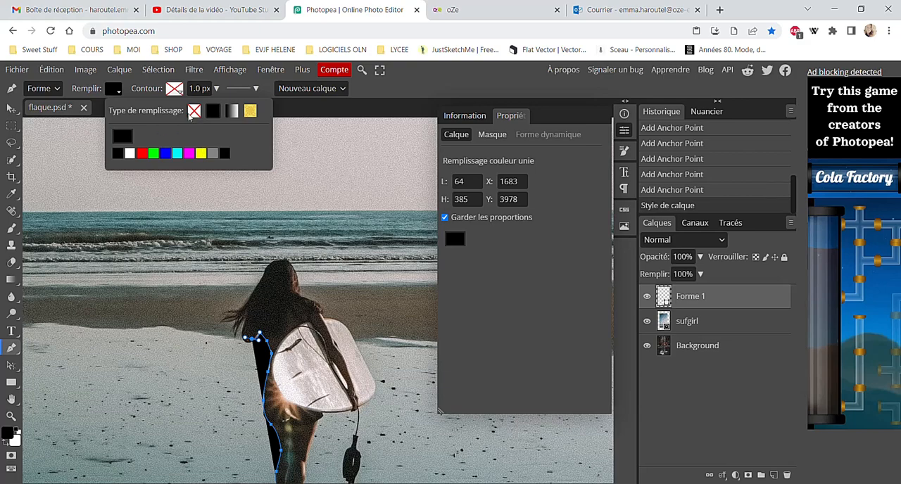
left_click(192, 112)
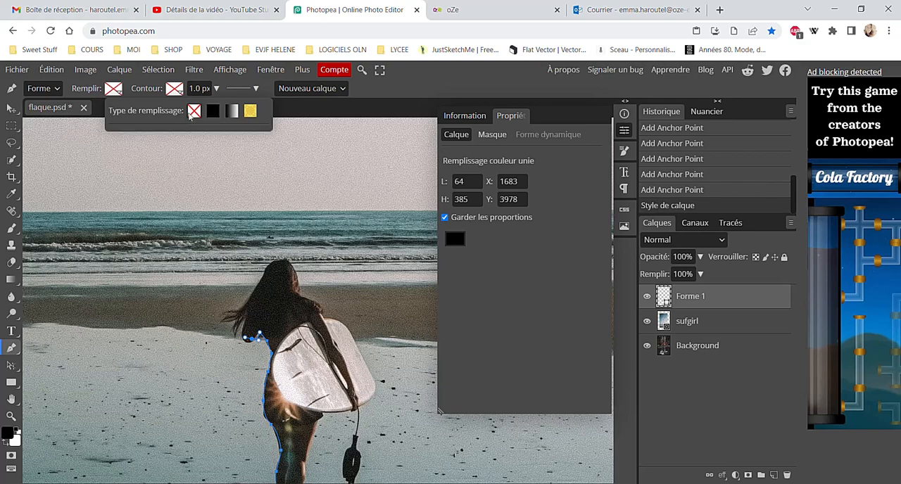
Extend the pen outline from the elbow around the loose hair strands on the surfer's left side
left_click(245, 328)
left_click(242, 334)
left_click(233, 325)
left_click(223, 325)
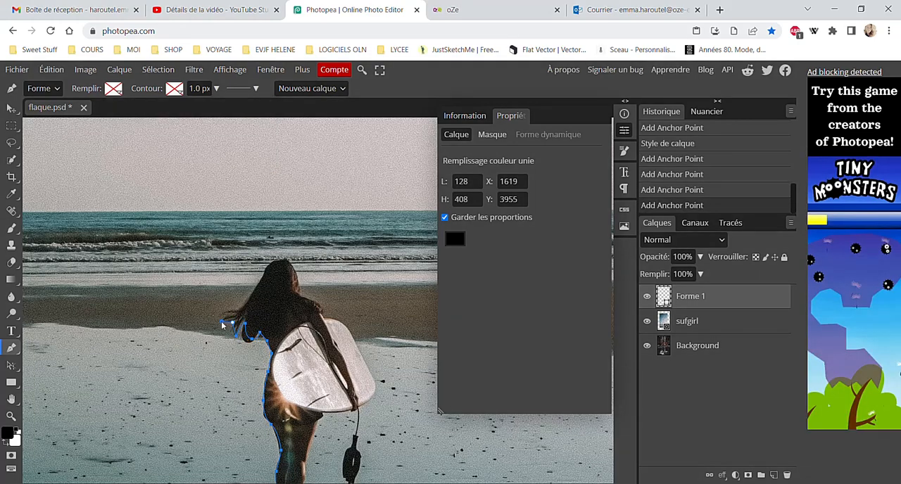
left_click(229, 319)
left_click(225, 314)
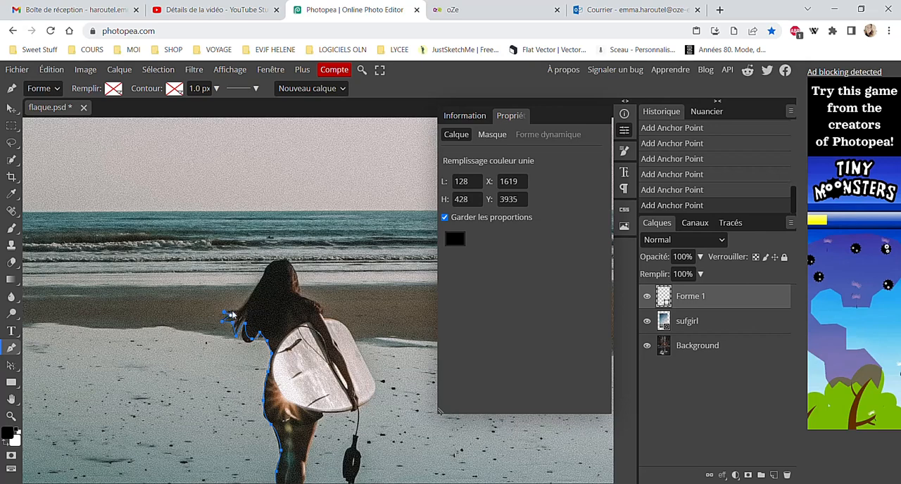
left_click(239, 310)
Continue the pen outline over the surfer's head, down the right side of her hair and shoulder to the surfboard's top edge
left_click(268, 261)
left_click(289, 262)
left_click(299, 295)
left_click(318, 311)
left_click(329, 320)
left_click(340, 323)
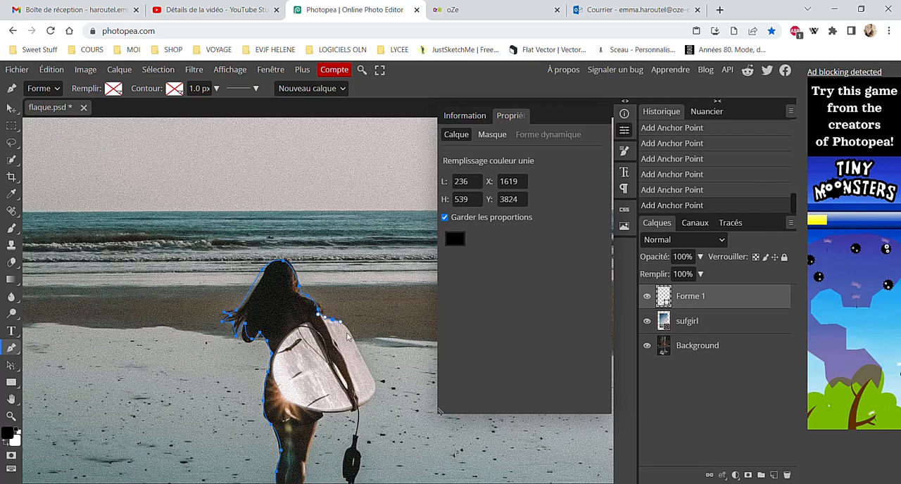
Extend the pen outline around the surfboard's right edge and along its underside to the surfer's right hip
left_click(357, 354)
left_click(375, 388)
left_click(370, 399)
left_click(361, 407)
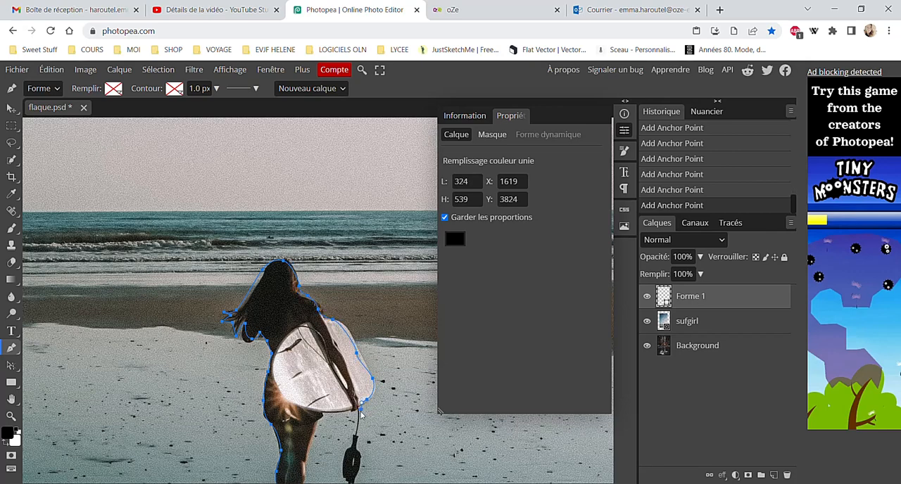
left_click(322, 420)
scroll(320, 422, "down", 5)
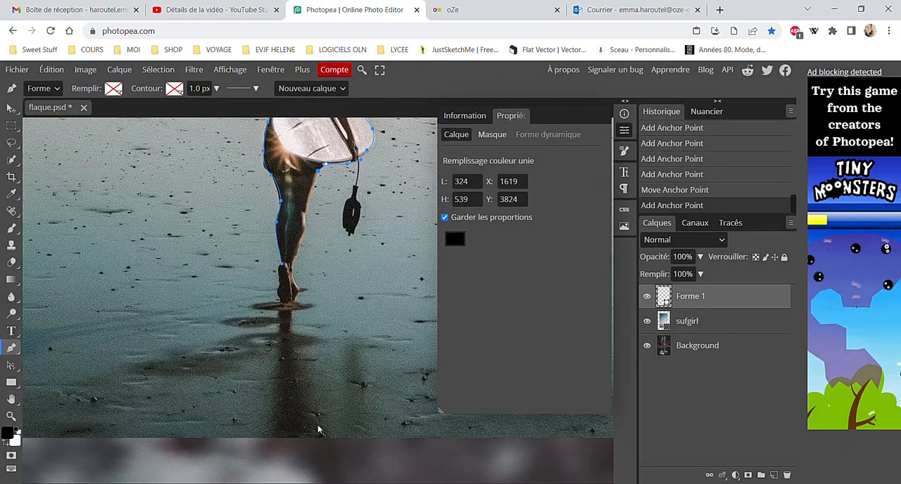
Trace the right edge of the surfer's leg and her foot, and close the path at the ankle
left_click(308, 171)
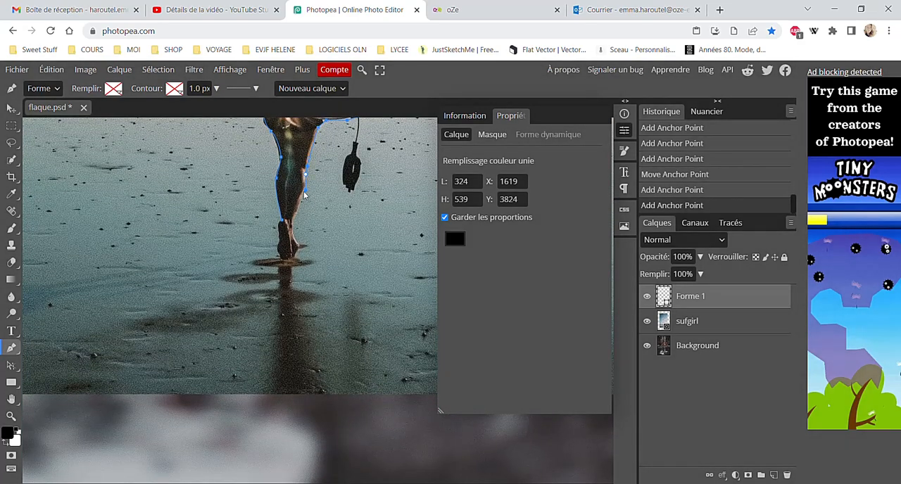
left_click(303, 193)
left_click(296, 234)
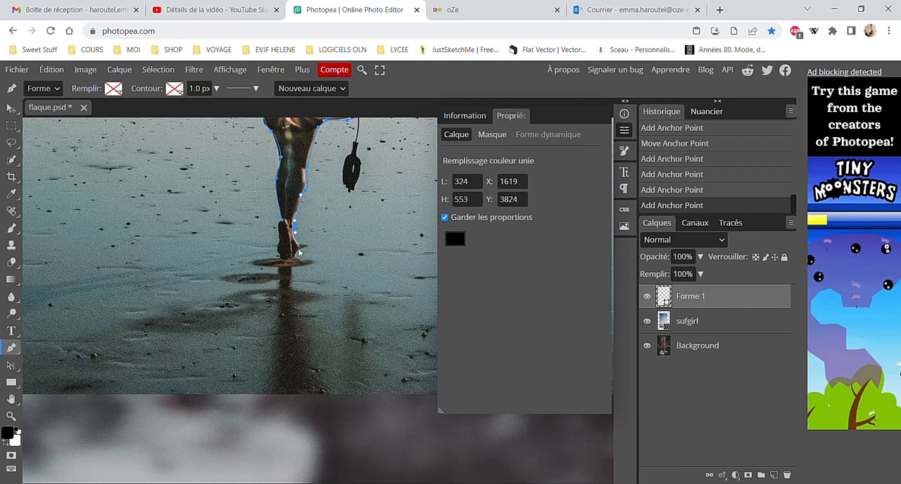
left_click(299, 248)
left_click(288, 262)
left_click_drag(281, 260, 285, 224)
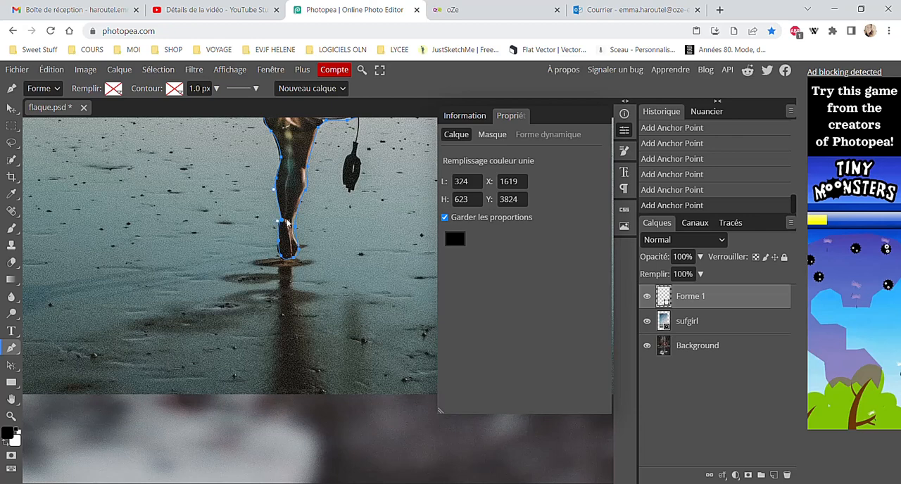
left_click(288, 222)
Convert the closed shape path into a pixel selection and make the sufgirl layer active
left_click(735, 224)
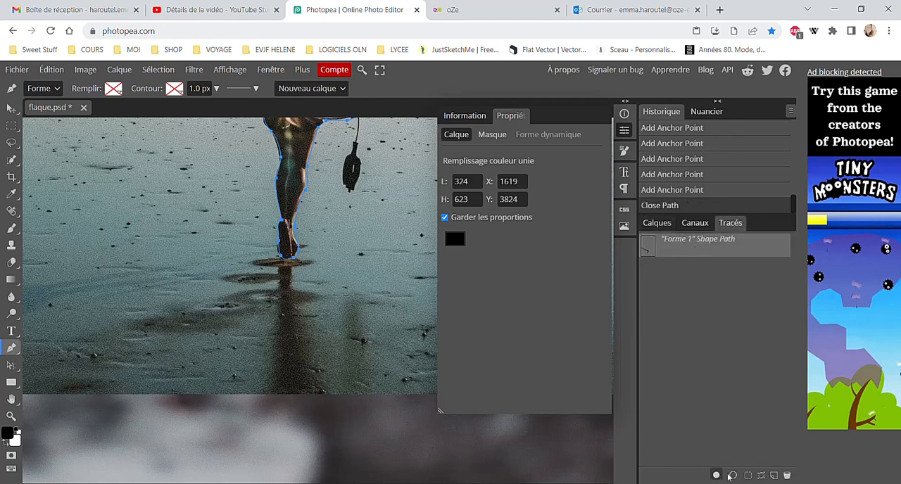
left_click(748, 475)
scroll(327, 271, "up", 5)
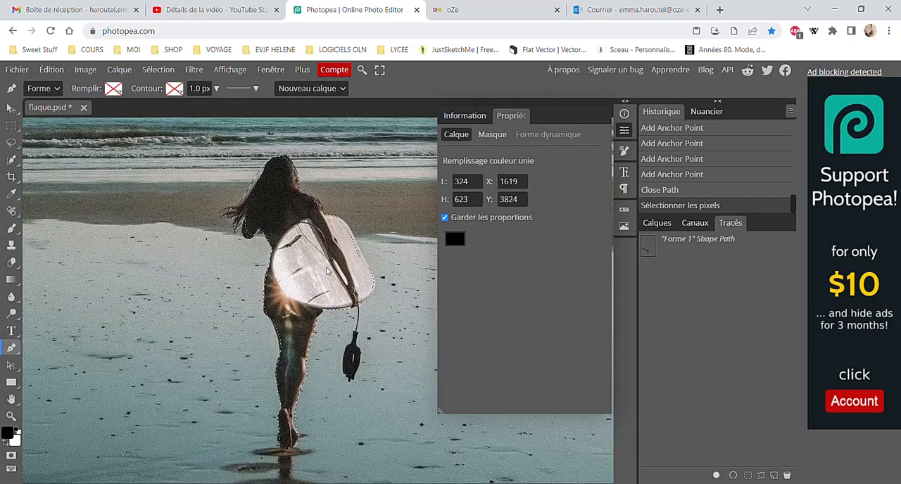
left_click(657, 222)
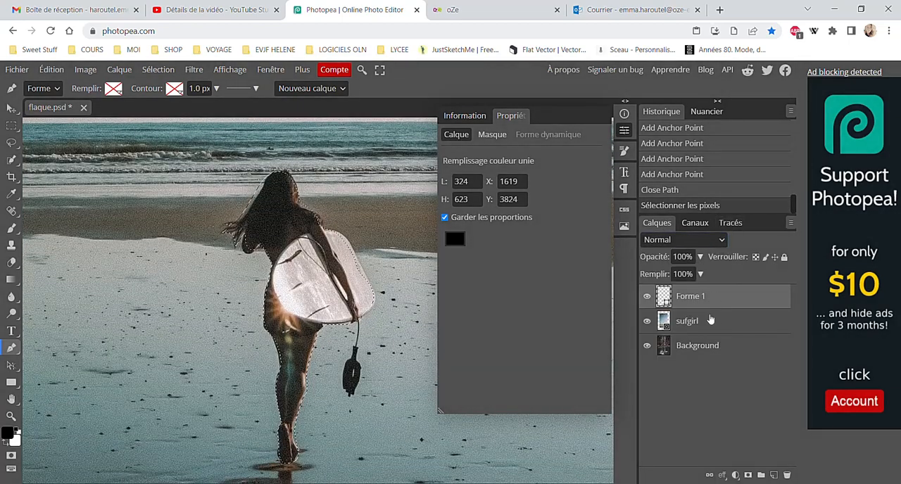
left_click(709, 323)
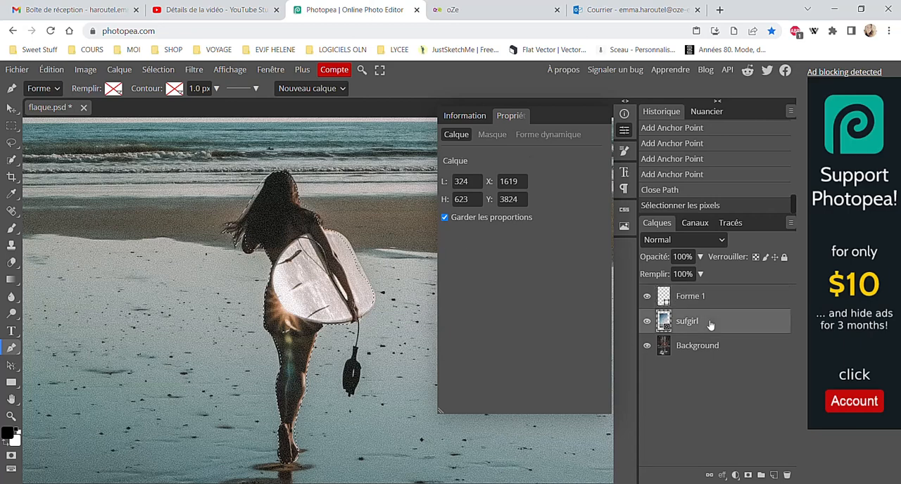
Copy the selected surfer onto a new layer and hide the sufgirl layer
key("ctrl+c")
key("ctrl+v")
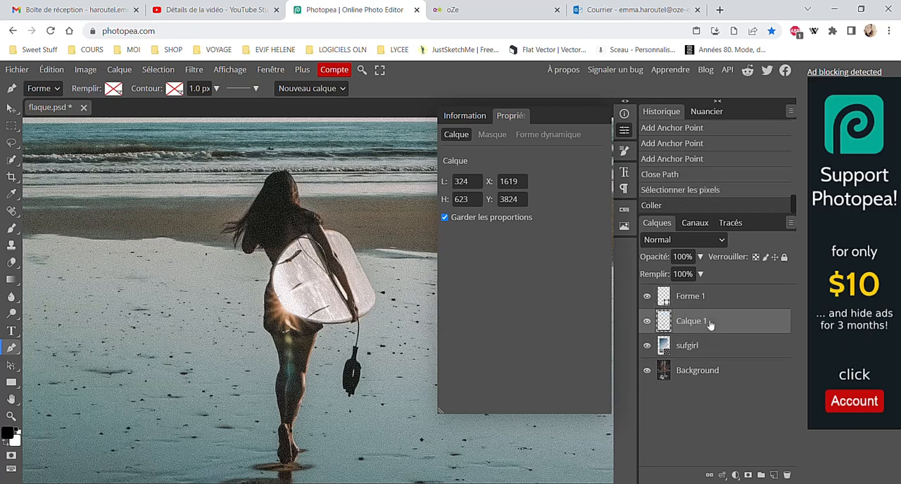
left_click(647, 345)
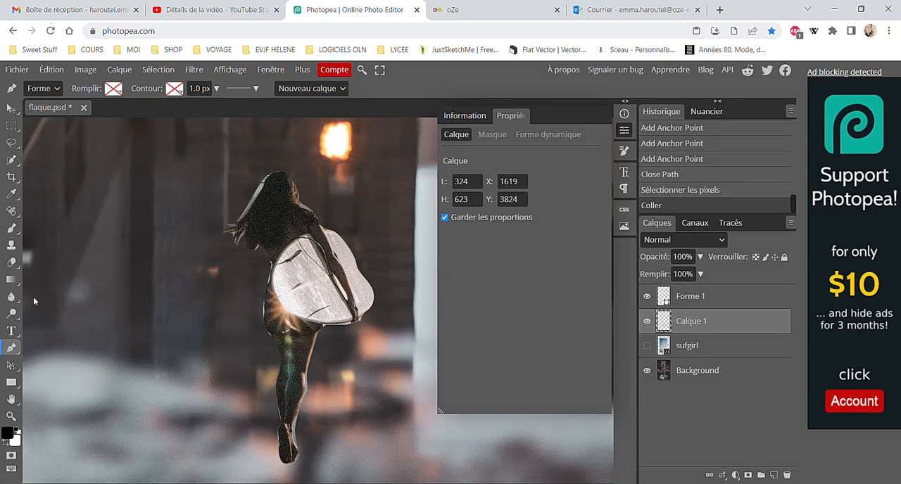
Erase the light fringe along the left side of the surfer's hair with a soft 15 px Eraser
left_click(11, 262)
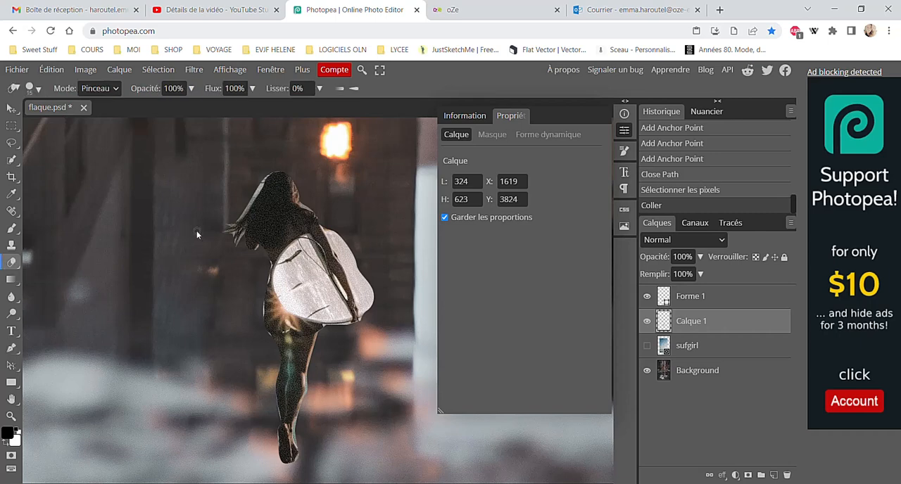
left_click(31, 88)
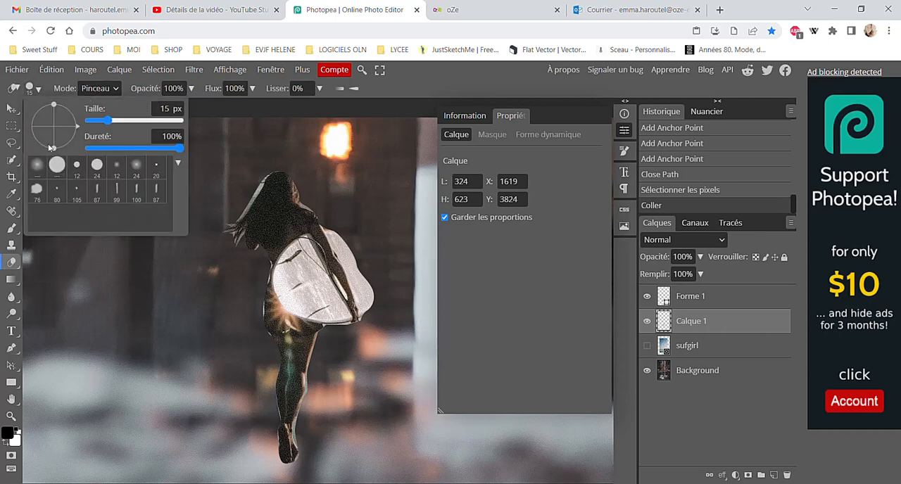
mouse_move(268, 177)
left_mouse_down()
mouse_move(256, 203)
mouse_move(267, 184)
mouse_move(244, 203)
mouse_move(256, 196)
mouse_move(248, 216)
mouse_move(218, 225)
mouse_move(238, 243)
left_mouse_up()
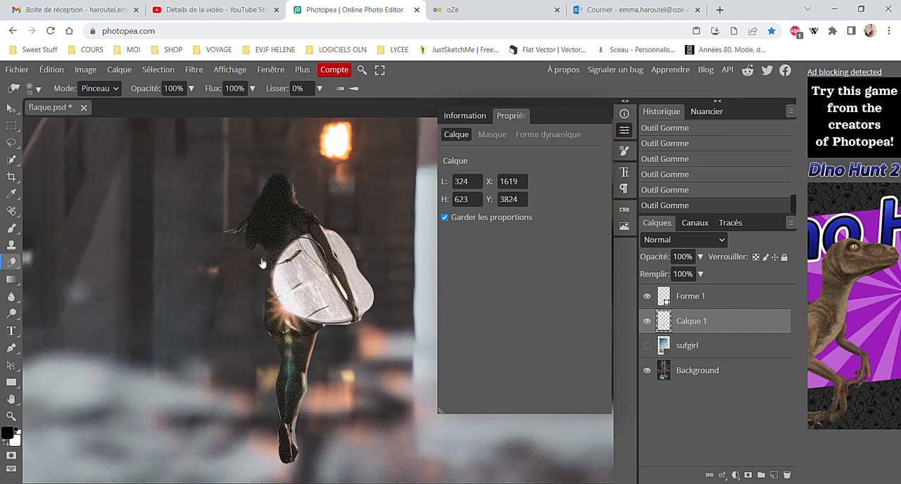
Undo the eraser strokes, the hiding of the sufgirl layer and the pasted surfer layer
key("ctrl+z")
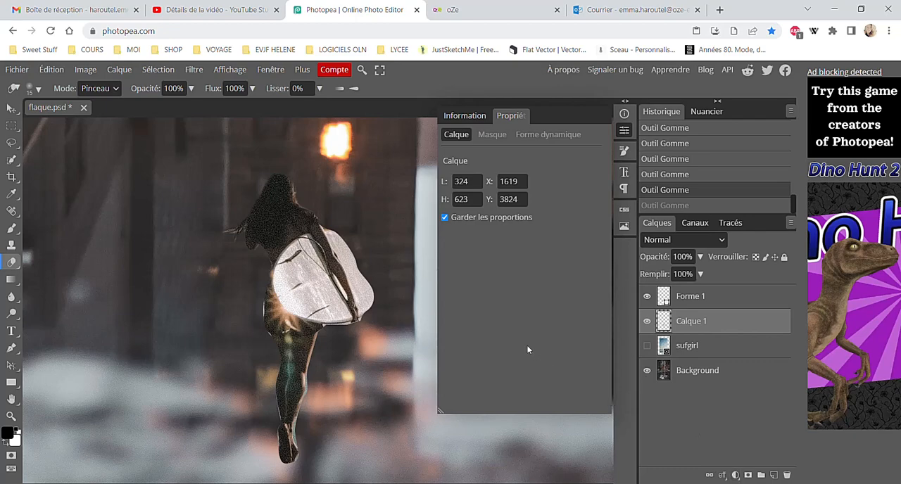
key("ctrl+z")
key("ctrl+z")
key("ctrl+z")
key("ctrl+z")
key("ctrl+z")
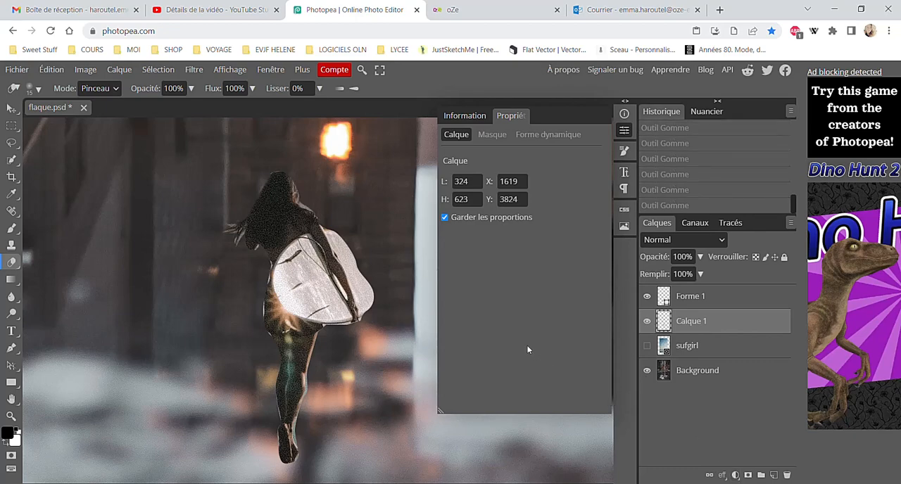
key("ctrl+z")
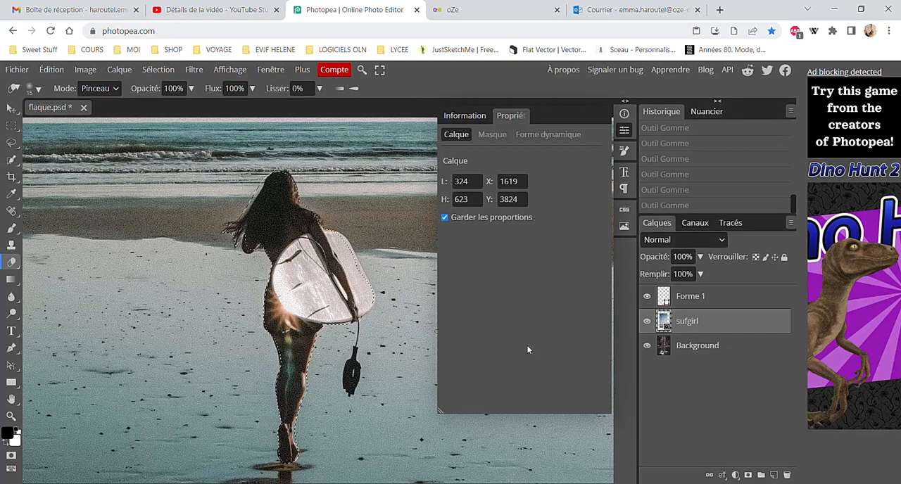
Add a pixel mask to the sufgirl layer from the selection and paint black on it over the light fringe beside the hair
left_click(749, 477)
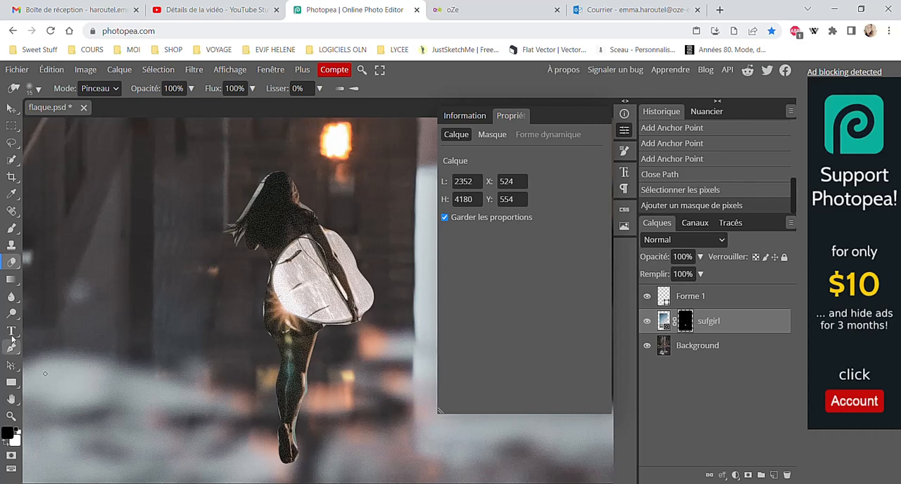
left_click(11, 228)
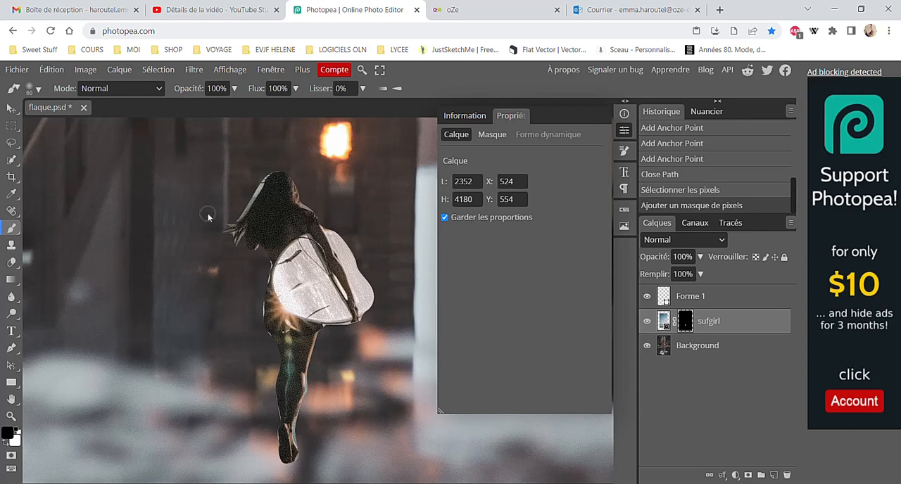
left_click_drag(263, 174, 237, 217)
left_click(258, 182)
left_click(257, 184)
left_click(255, 187)
left_click(254, 189)
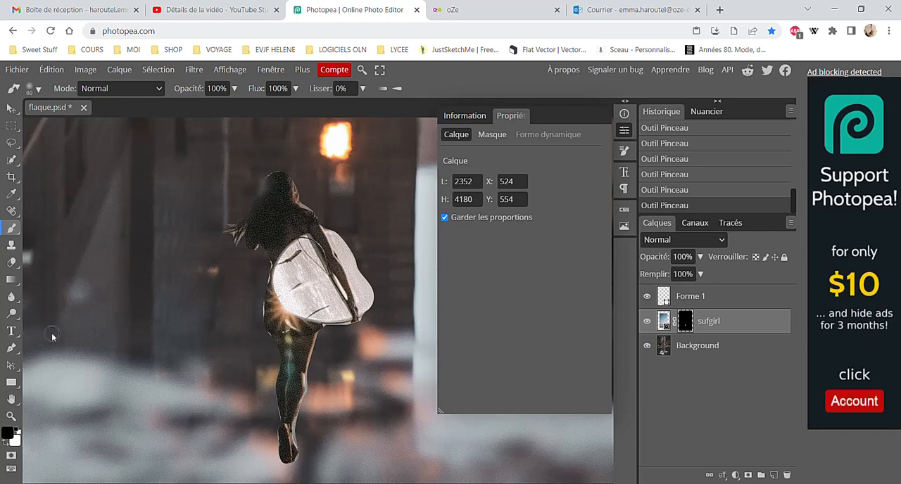
Paint white on the sufgirl mask to restore part of the area at the left edge of the hair
left_click(5, 445)
mouse_move(275, 194)
left_mouse_down()
mouse_move(267, 185)
mouse_move(259, 219)
left_mouse_up()
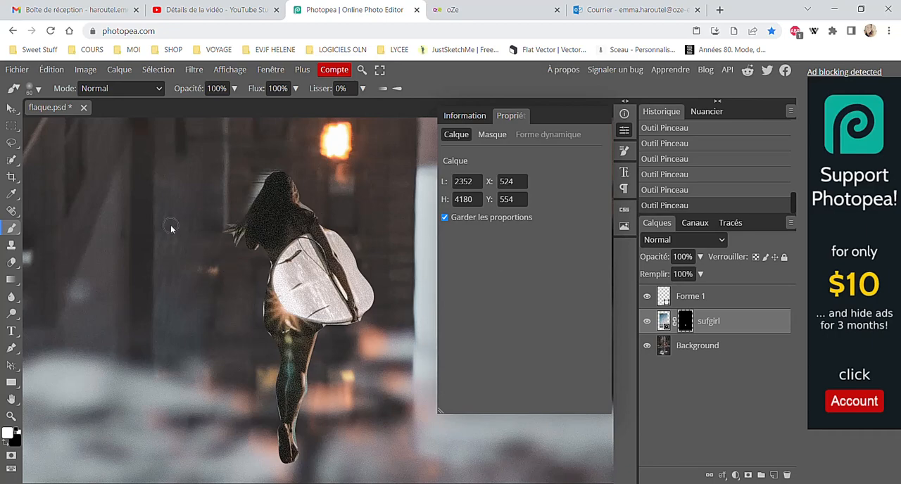
Reveal the beach photo in loose white brush strokes on the mask around the surfer, and paint over some of them in black
scroll(171, 226, "down", 5)
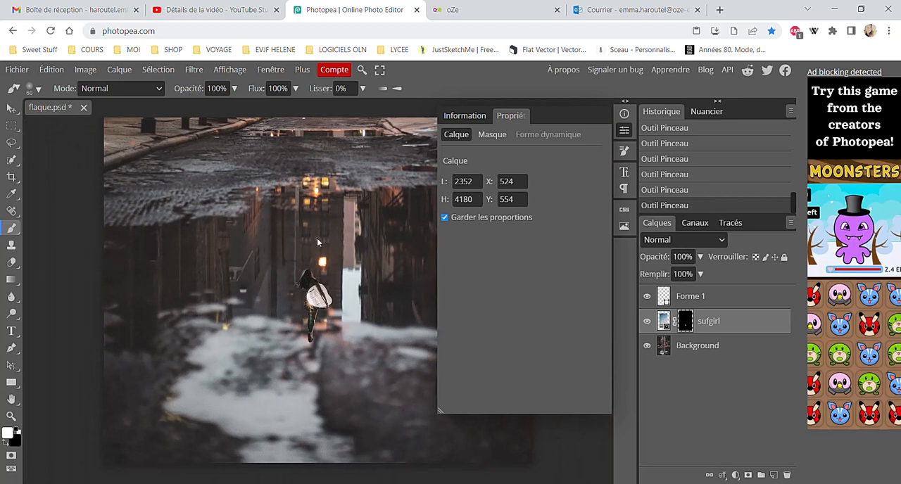
mouse_move(282, 239)
left_mouse_down()
mouse_move(332, 214)
mouse_move(237, 249)
mouse_move(267, 247)
mouse_move(384, 175)
mouse_move(174, 199)
mouse_move(304, 151)
left_mouse_up()
mouse_move(165, 169)
left_mouse_down()
mouse_move(133, 170)
mouse_move(411, 215)
mouse_move(525, 245)
mouse_move(366, 270)
mouse_move(185, 254)
mouse_move(421, 260)
mouse_move(175, 297)
mouse_move(272, 303)
mouse_move(72, 345)
mouse_move(495, 292)
mouse_move(307, 329)
mouse_move(227, 332)
mouse_move(223, 318)
mouse_move(128, 344)
left_mouse_up()
left_click(5, 442)
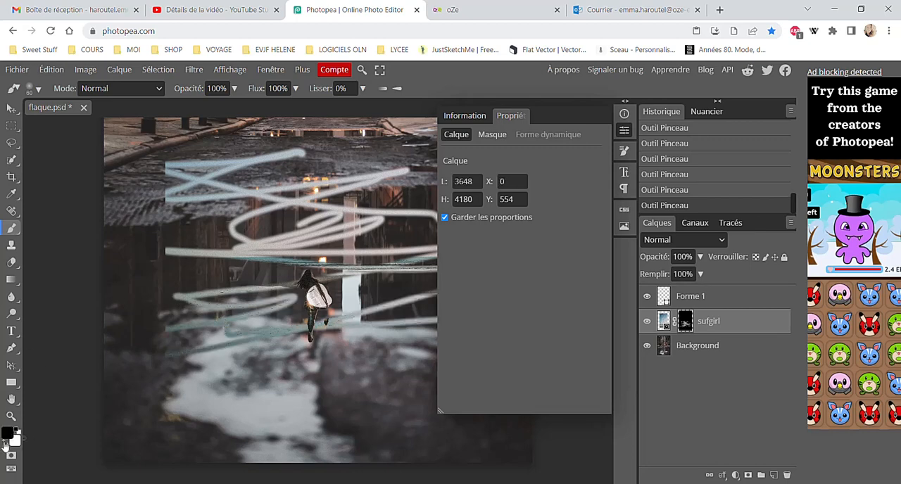
mouse_move(315, 289)
left_mouse_down()
mouse_move(429, 212)
mouse_move(156, 278)
mouse_move(429, 209)
mouse_move(204, 230)
mouse_move(394, 187)
left_mouse_up()
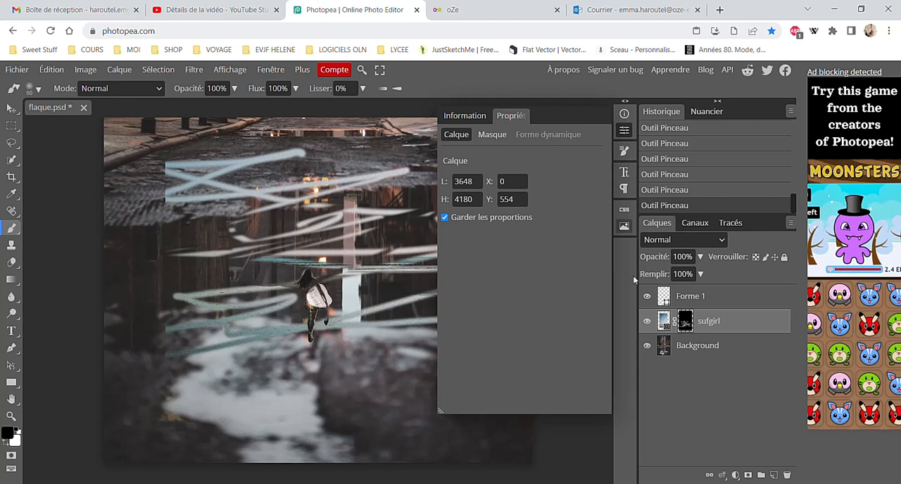
Delete the Forme 1 shape layer
left_click(694, 300)
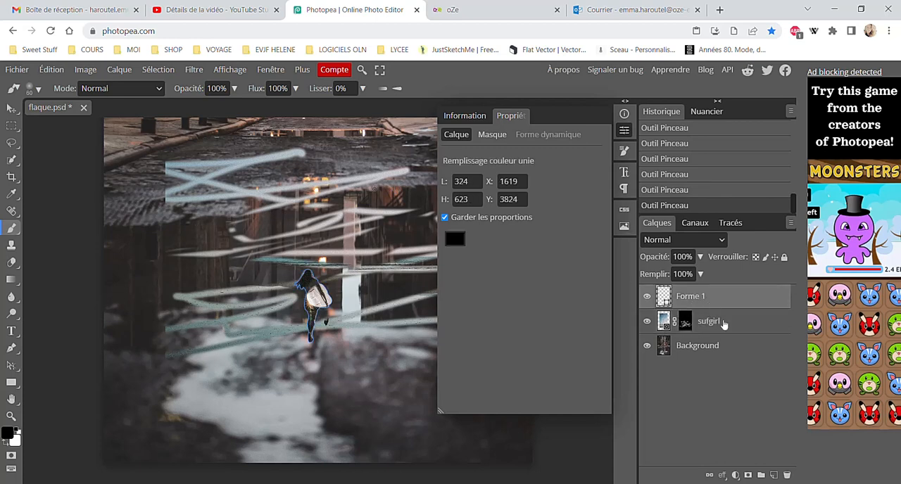
left_click(786, 475)
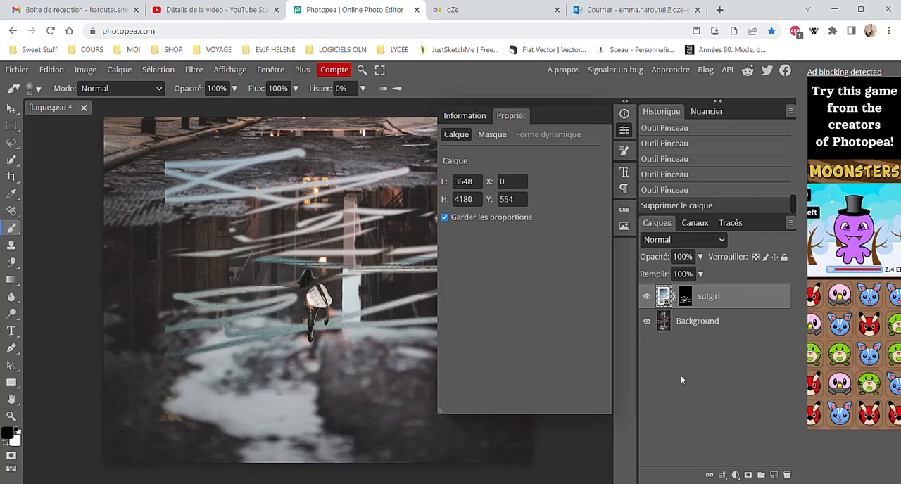
Add a brightness/contrast adjustment layer above the sufgirl layer with brightness 40 and contrast 72
scroll(386, 328, "down", 5)
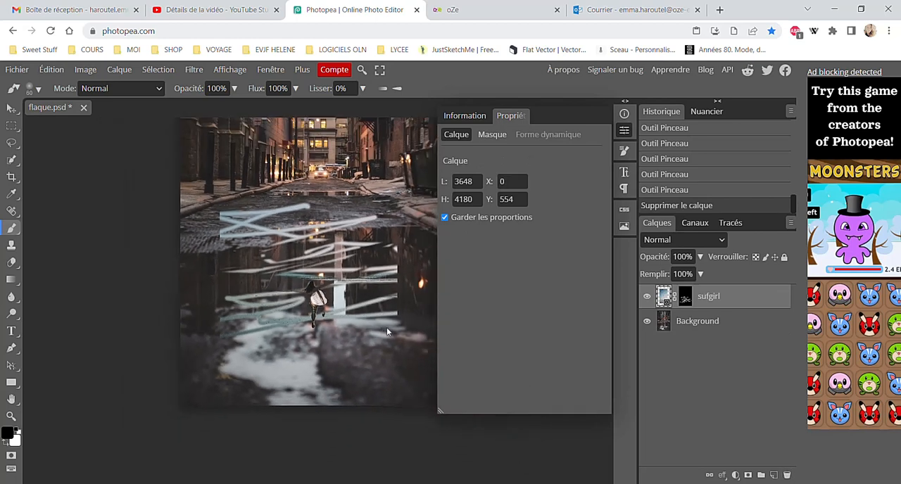
left_click(735, 475)
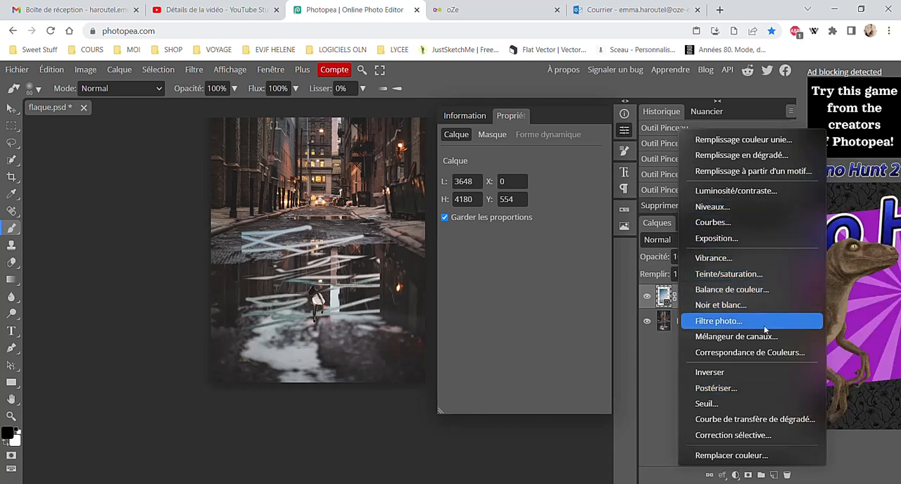
left_click(751, 194)
left_click_drag(522, 197, 542, 199)
left_click_drag(523, 233, 593, 241)
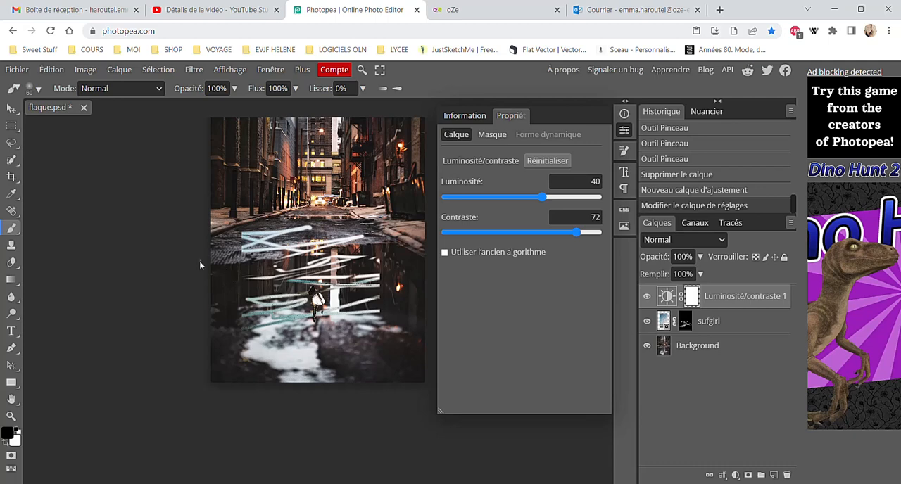
Enlarge the brush to 719 px and paint black on the adjustment layer's mask across the street around the puddle's upper edge
left_click(33, 88)
left_click_drag(109, 120, 167, 120)
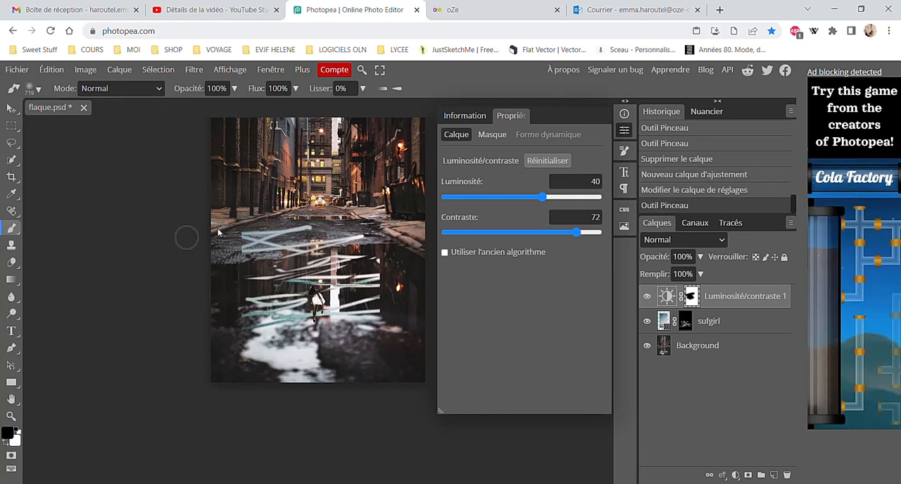
mouse_move(211, 237)
left_mouse_down()
mouse_move(269, 204)
mouse_move(330, 191)
mouse_move(242, 210)
mouse_move(319, 209)
left_mouse_up()
mouse_move(362, 262)
left_mouse_down()
mouse_move(282, 262)
mouse_move(211, 235)
left_mouse_up()
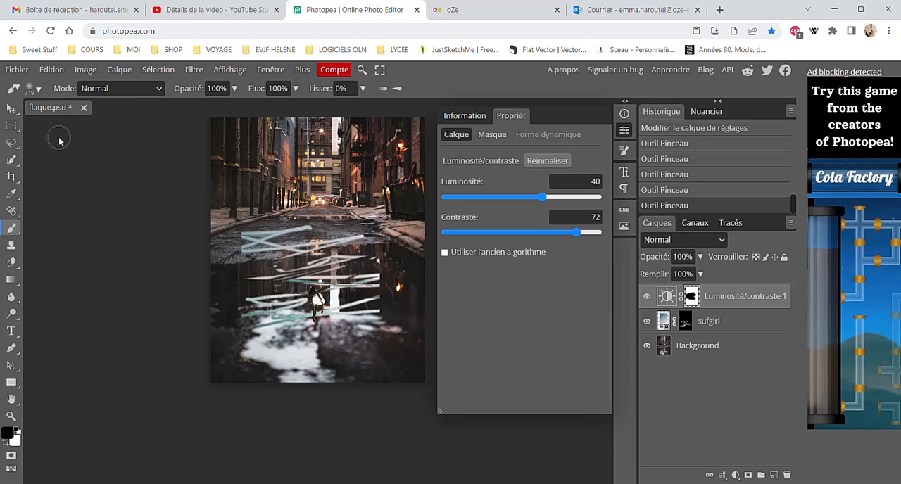
left_click(13, 73)
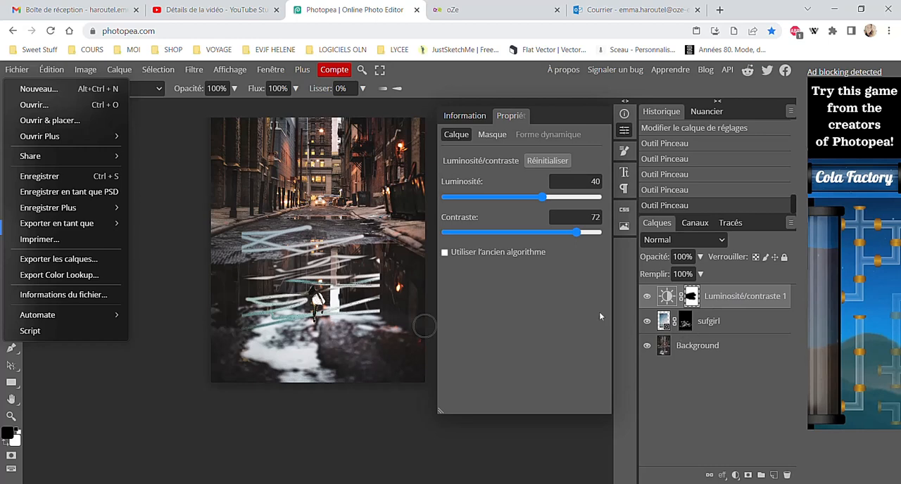
mouse_move(77, 226)
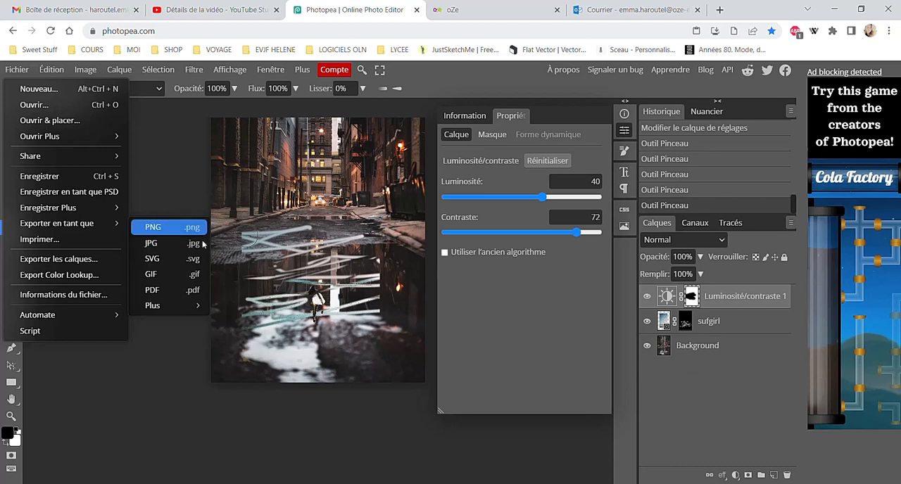
left_click(160, 243)
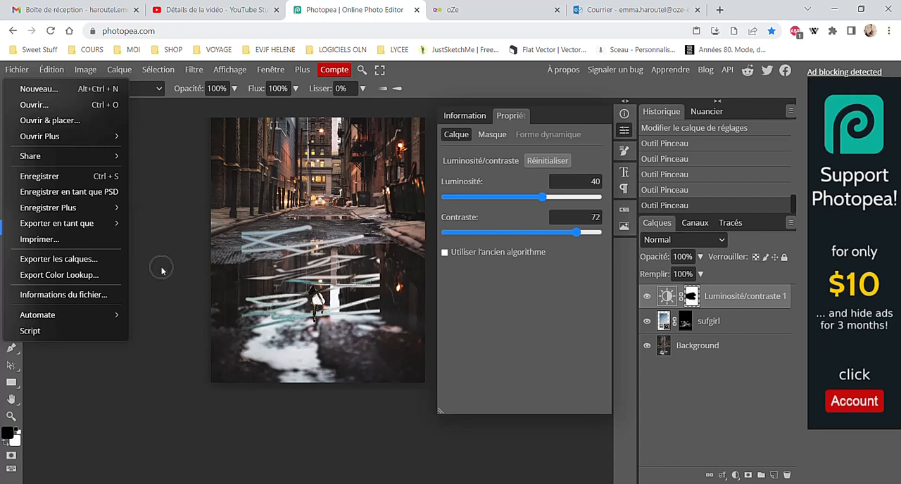
left_click(165, 200)
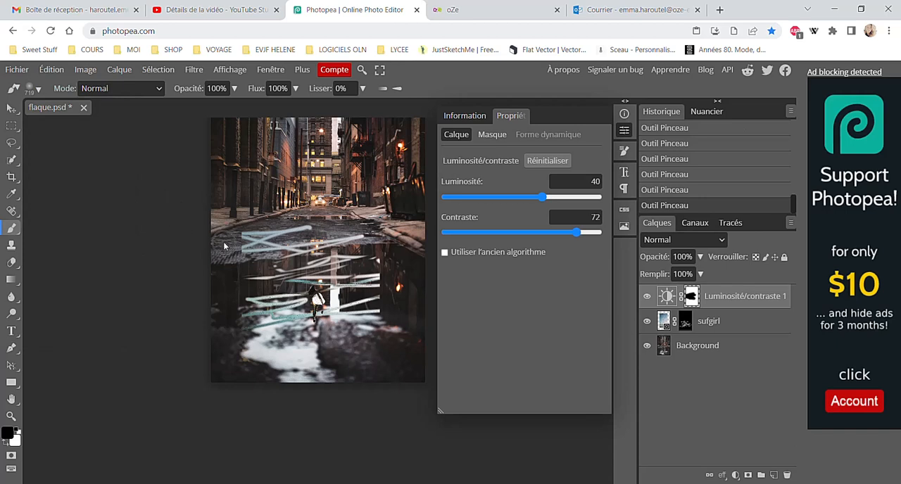